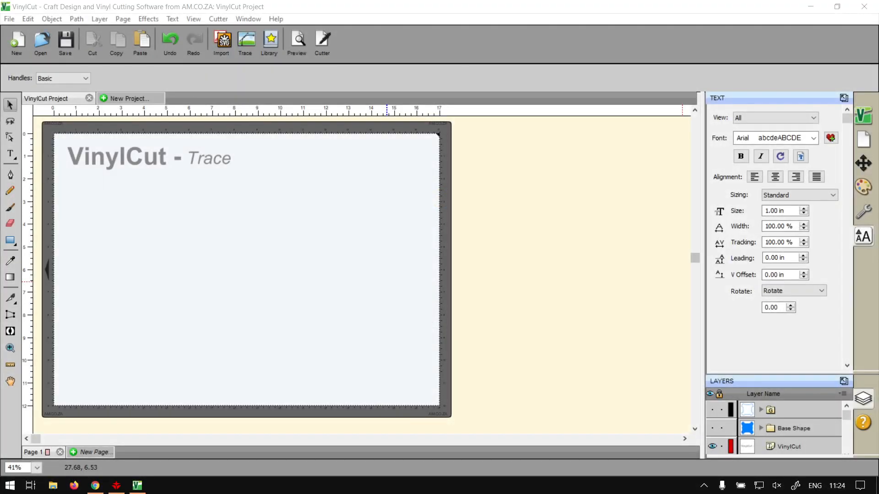
Place the SemiCircle image from the TruCUT RDWorks folder on the page
left_click(447, 16)
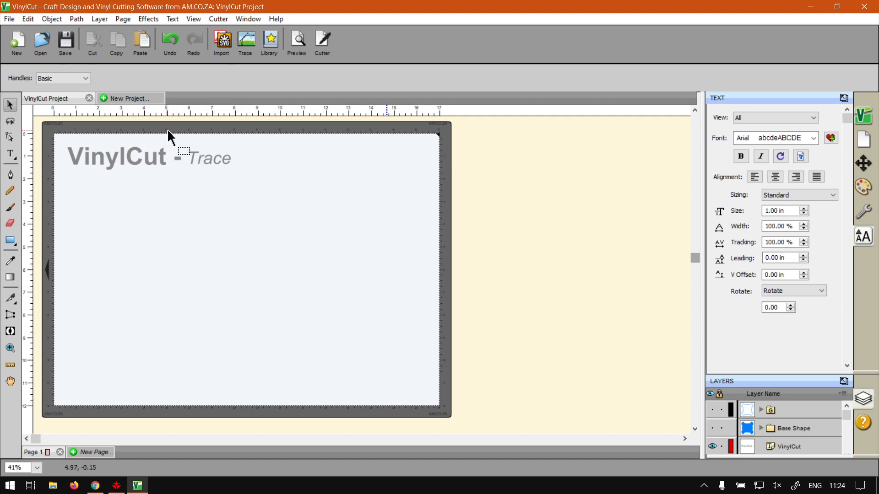
left_click(9, 19)
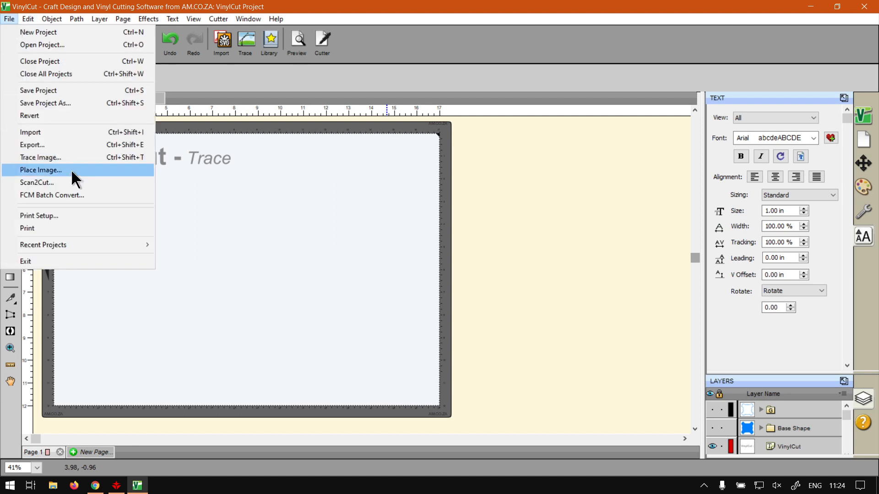
left_click(40, 170)
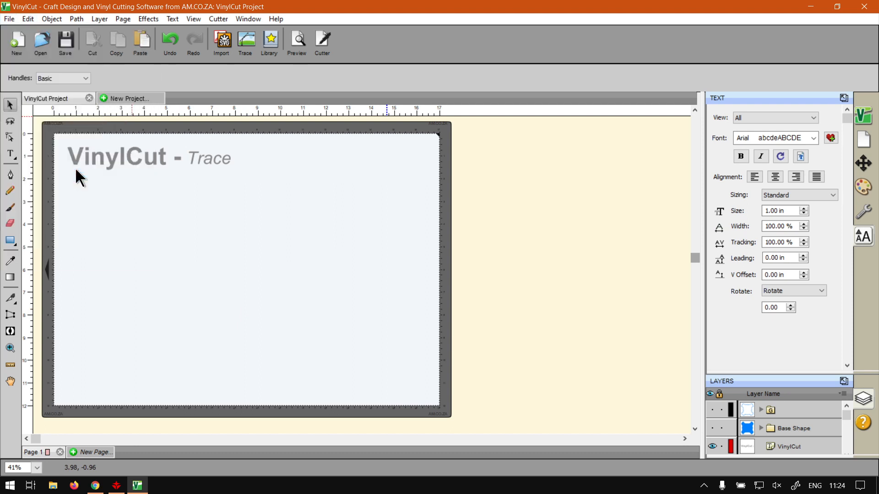
left_click(588, 184)
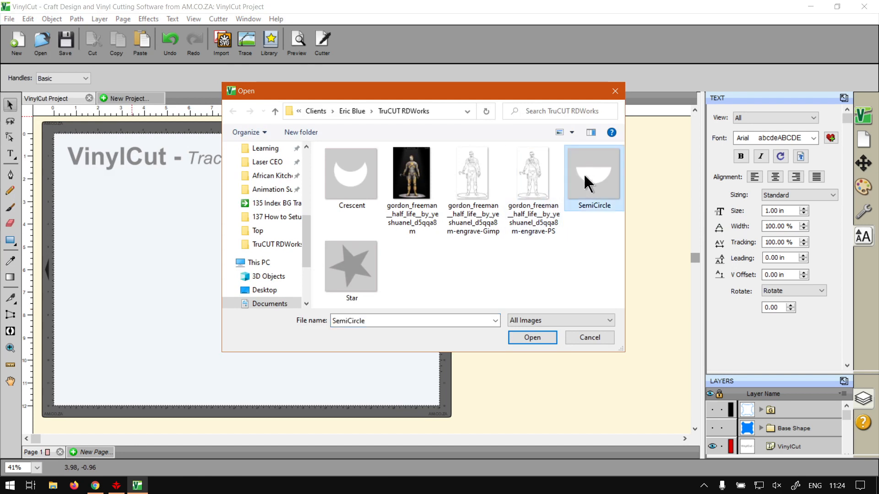
left_click(517, 338)
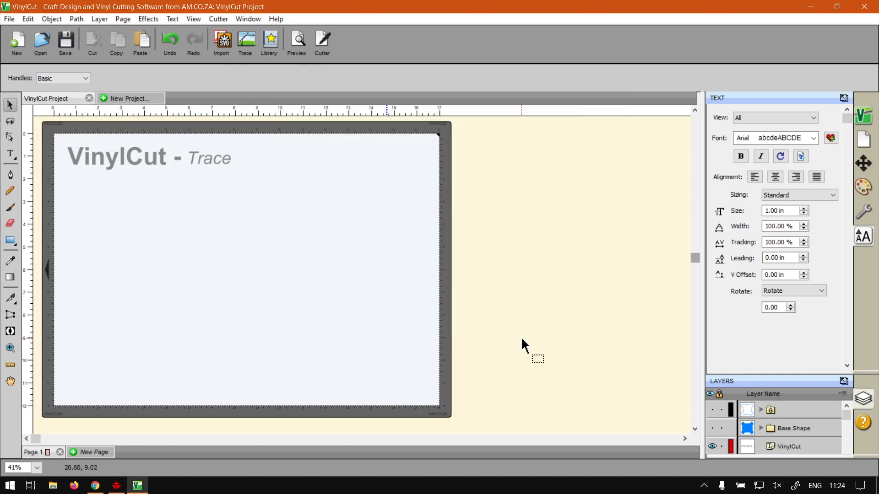
left_click(465, 344)
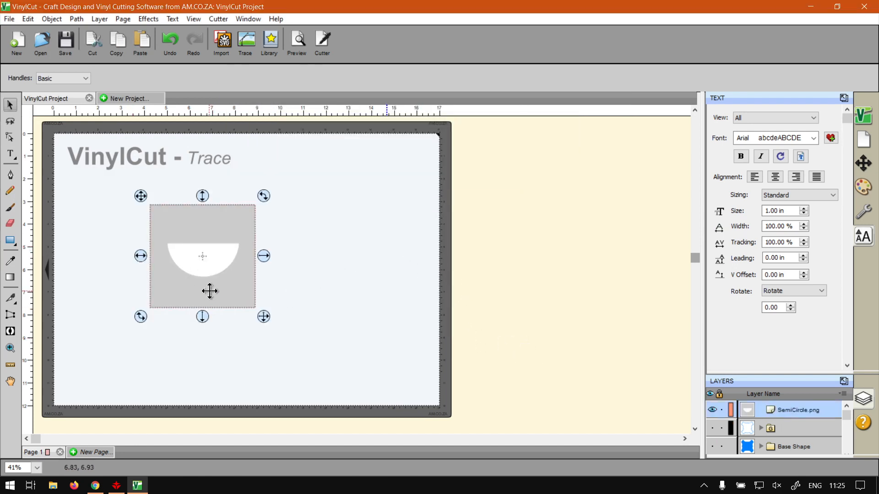
Move the placed semicircle image slightly toward the centre of the page and deselect it
left_click_drag(208, 290, 235, 301)
left_click(234, 302)
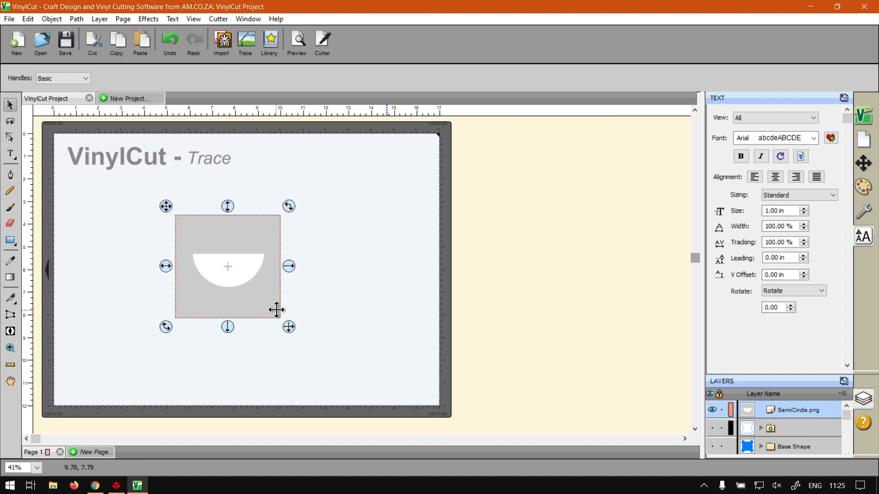
left_click(304, 315)
Start a Pen tool path with corner points and draw a horizontal straight segment along the semicircle's flat edge, from its left corner to its right
scroll(208, 293, "up", 1)
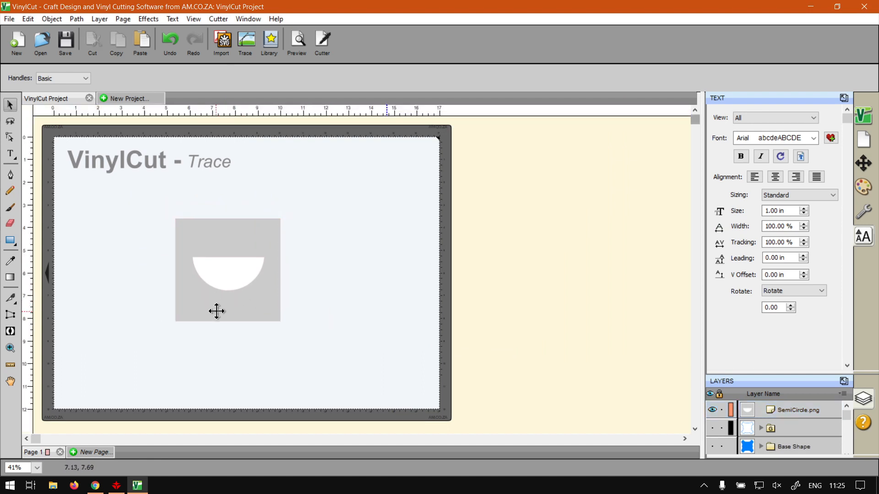
scroll(218, 304, "up", 1)
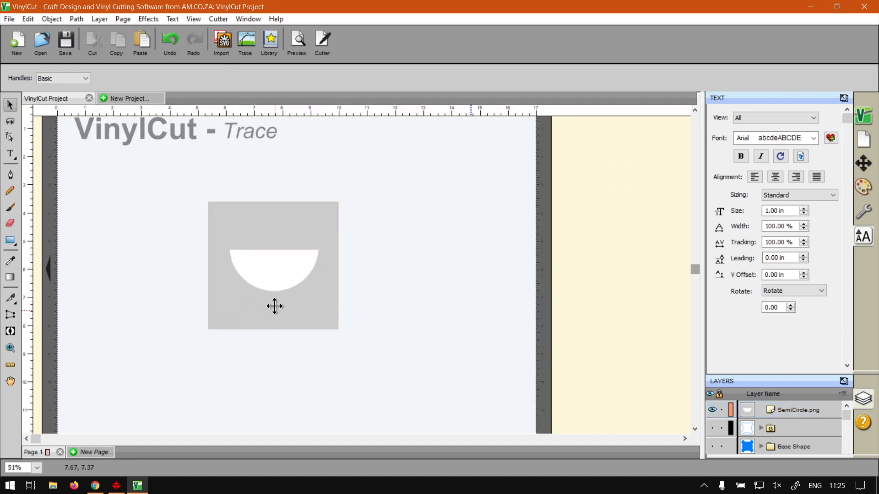
scroll(274, 306, "up", 4)
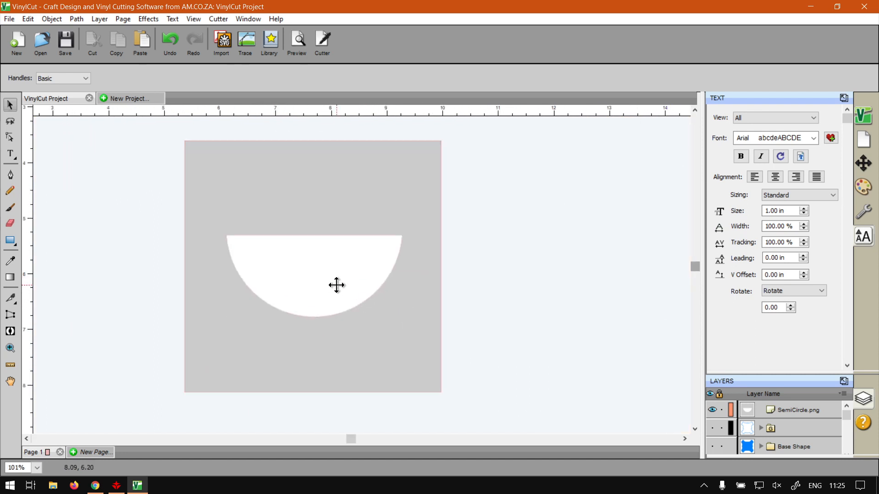
scroll(336, 285, "up", 5)
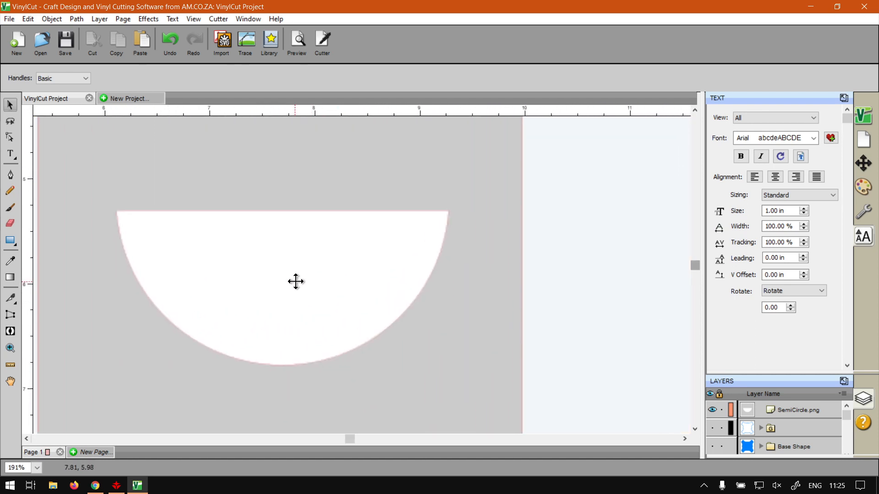
scroll(296, 281, "up", 2)
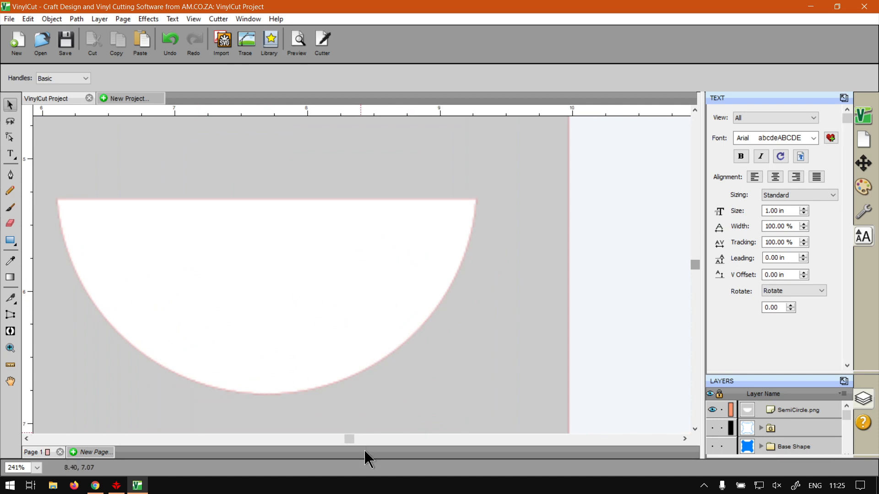
left_click_drag(350, 440, 323, 439)
scroll(307, 381, "up", 1)
scroll(308, 381, "up", 1)
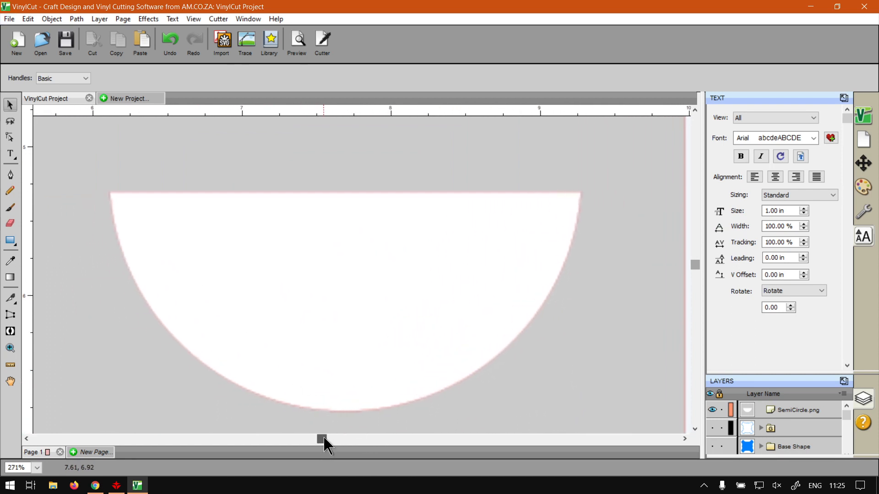
left_click_drag(692, 265, 685, 268)
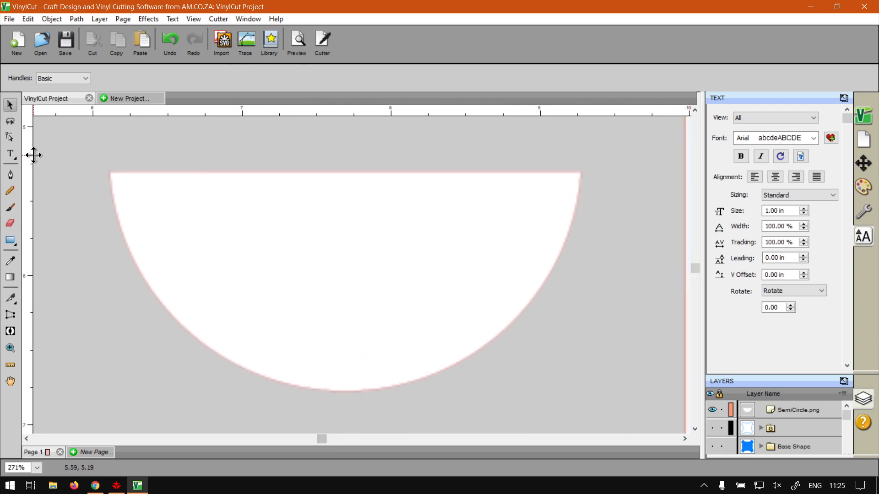
left_click(11, 175)
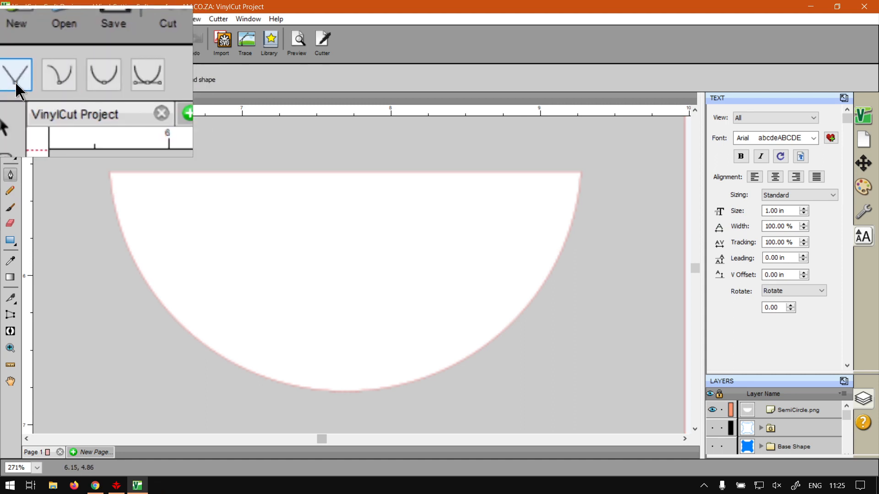
left_click(109, 173)
double_click(463, 175)
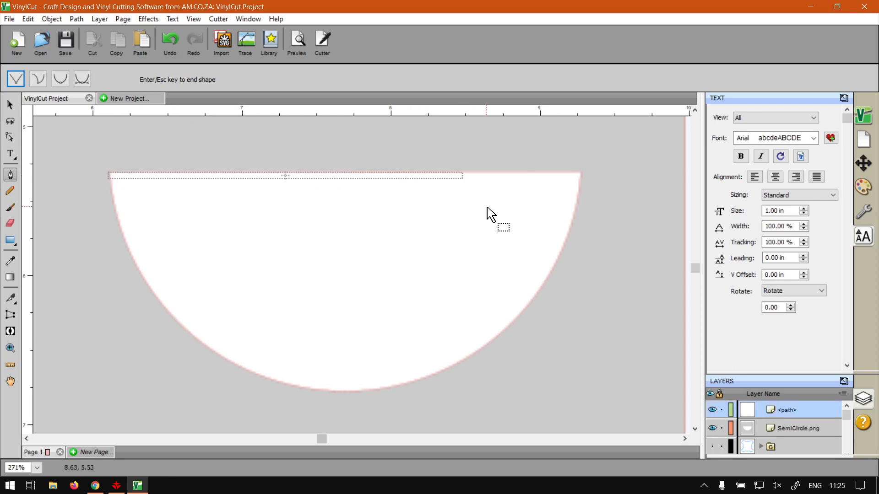
key("ctrl")
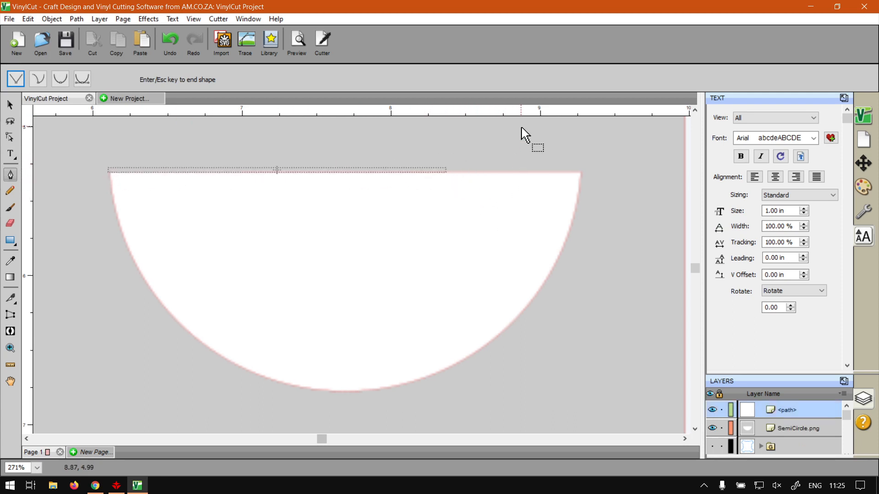
key("ctrl")
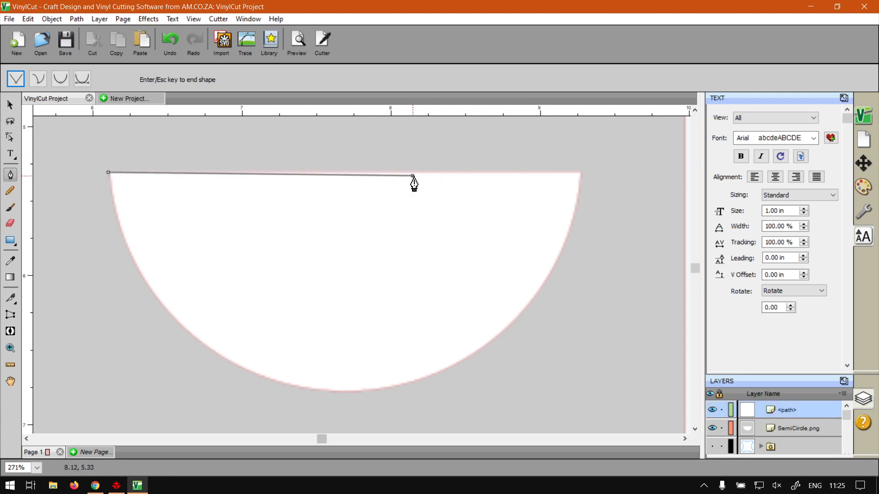
key("ctrl")
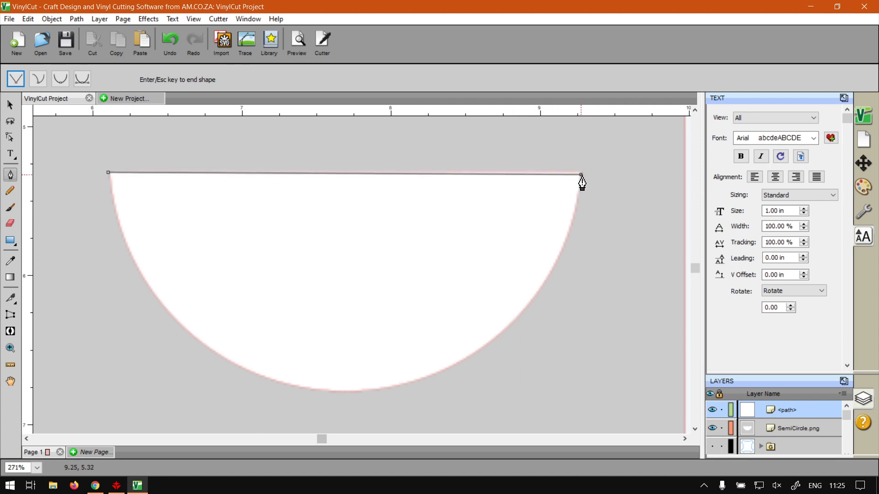
key("shift")
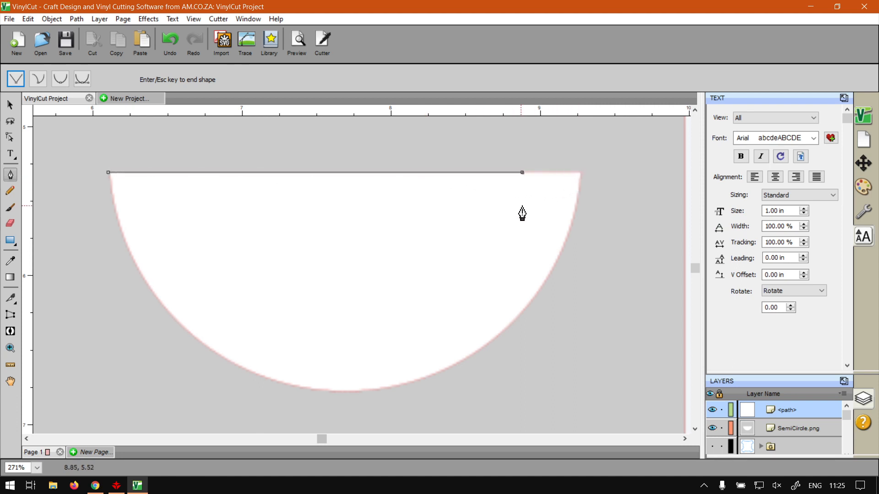
left_click(580, 181)
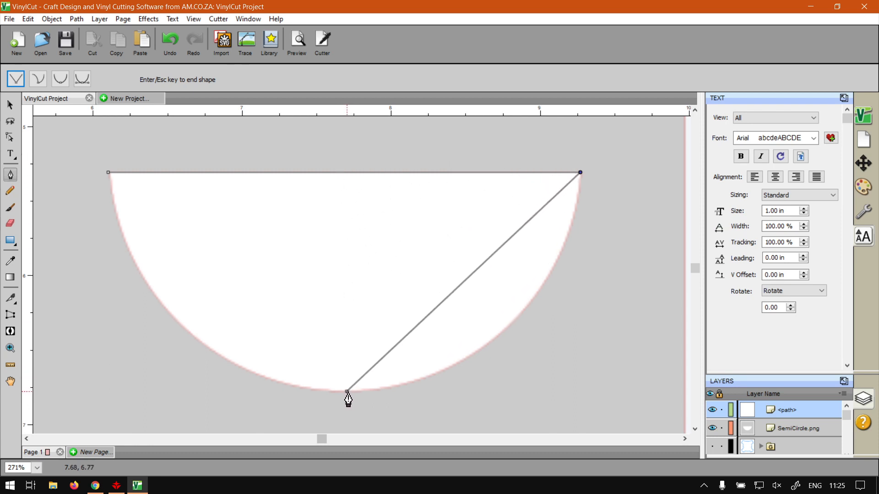
Add a smooth curve point at the lowest point of the semicircle's arc and close the path at its starting corner
left_click_drag(347, 393, 137, 387)
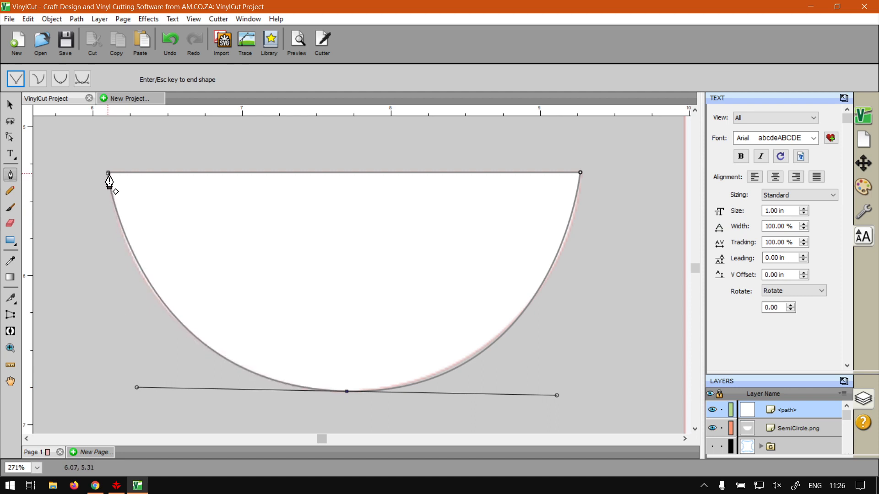
key("super+plus")
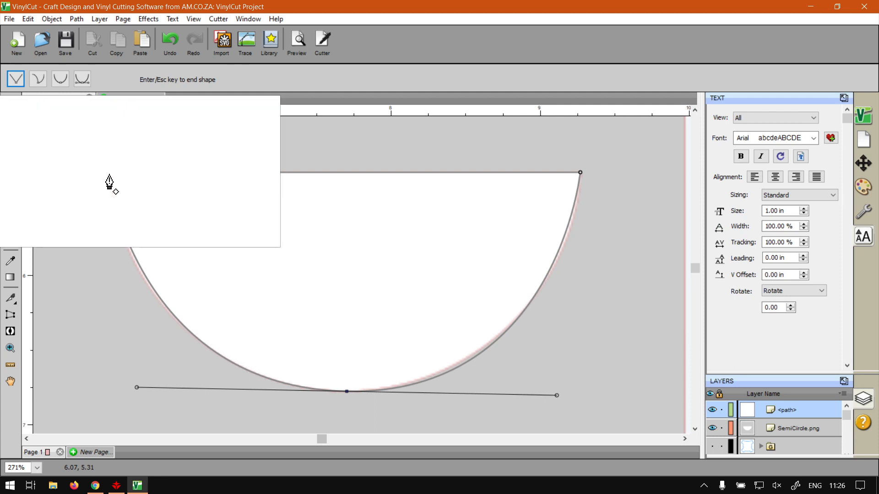
key("super+Escape")
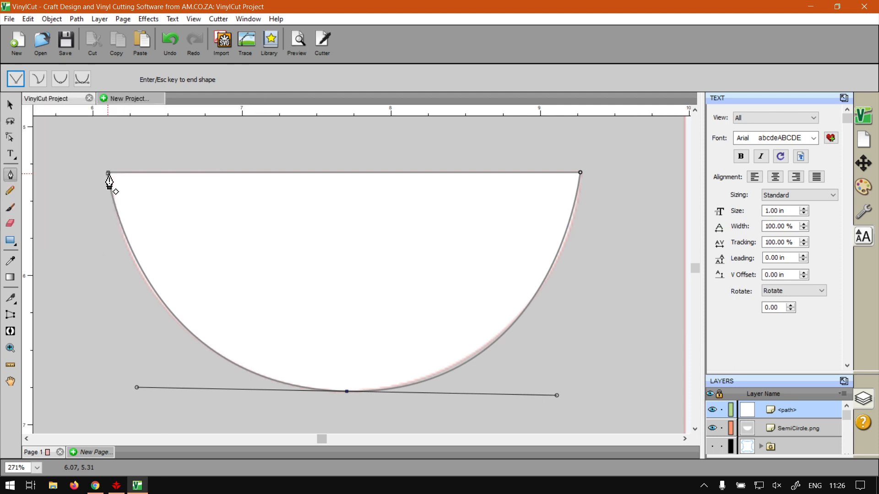
left_click(108, 175)
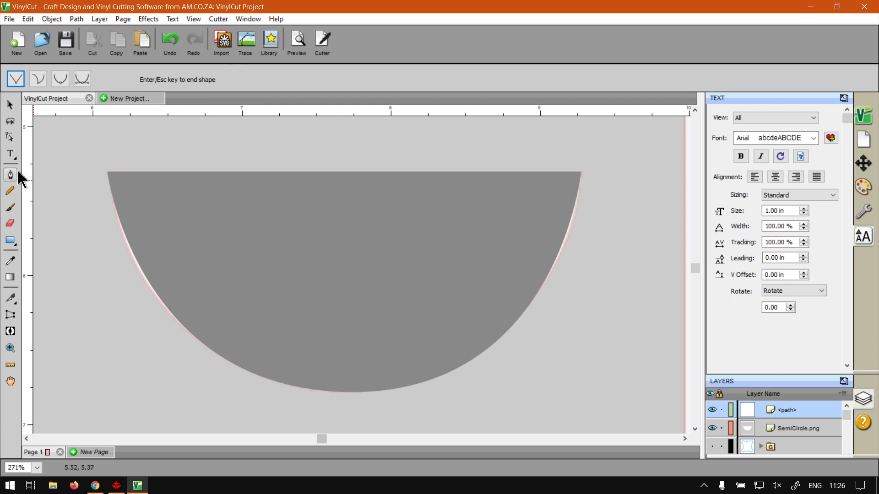
Edit the traced path's bottom point, lengthening and slightly levelling its right curve handle to follow the arc
left_click(9, 138)
left_click(348, 393)
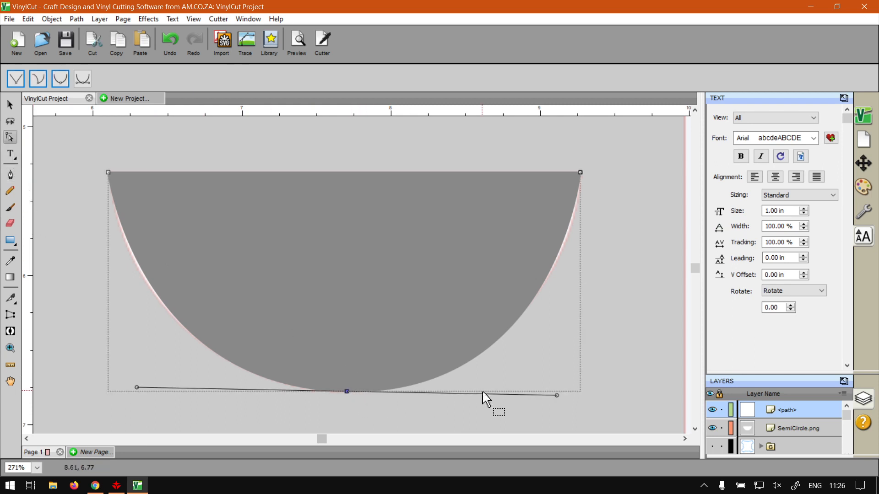
mouse_move(557, 395)
left_mouse_down()
mouse_move(563, 404)
mouse_move(590, 381)
mouse_move(589, 393)
mouse_move(563, 394)
left_mouse_up()
left_click(482, 409)
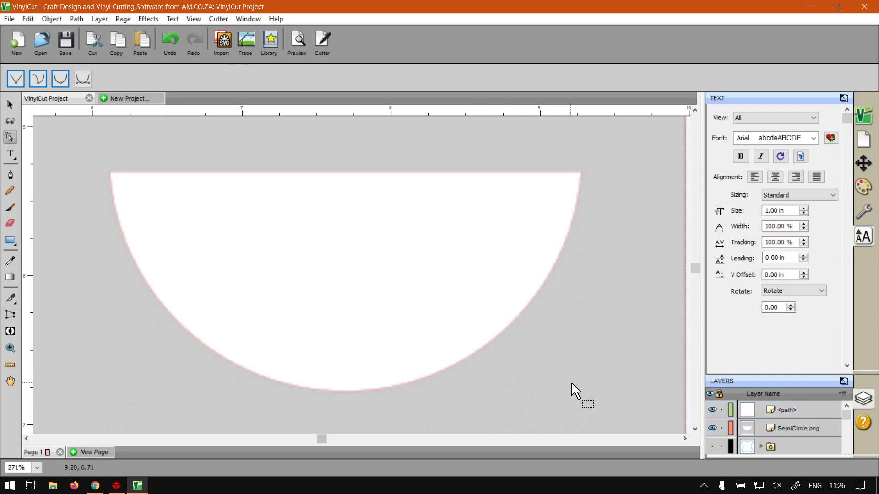
Reselect the traced path and extend the bottom point's right handle a little further outward to fit the arc
left_click(411, 392)
left_click(580, 173)
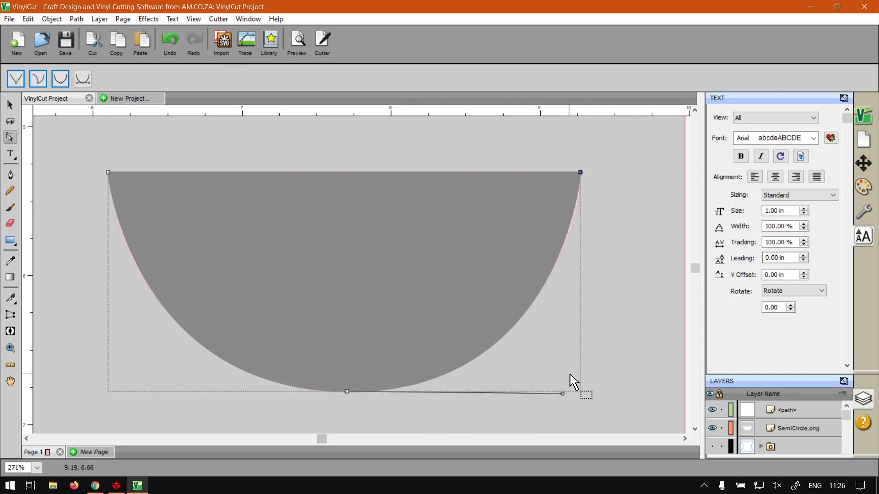
left_click(563, 394)
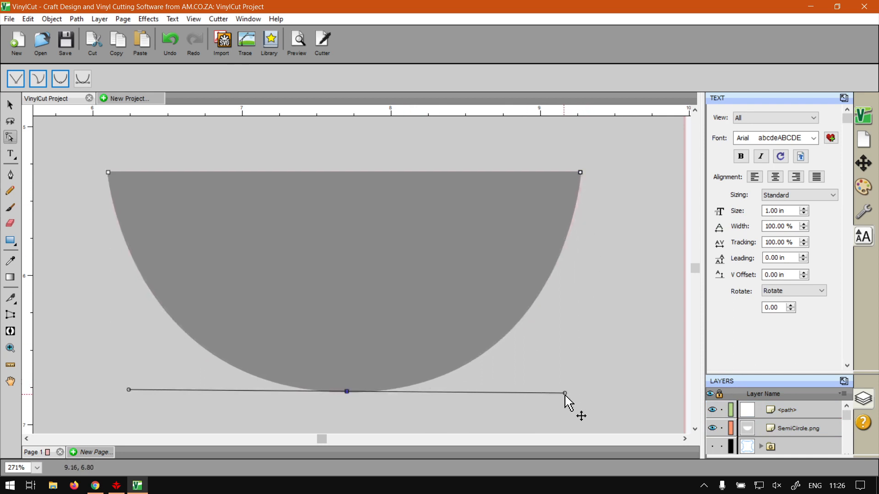
left_click_drag(565, 394, 567, 394)
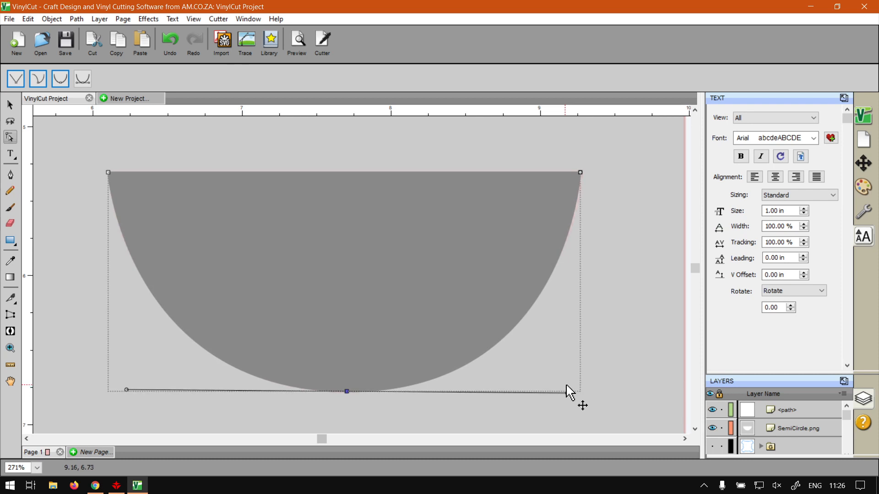
left_click(575, 386)
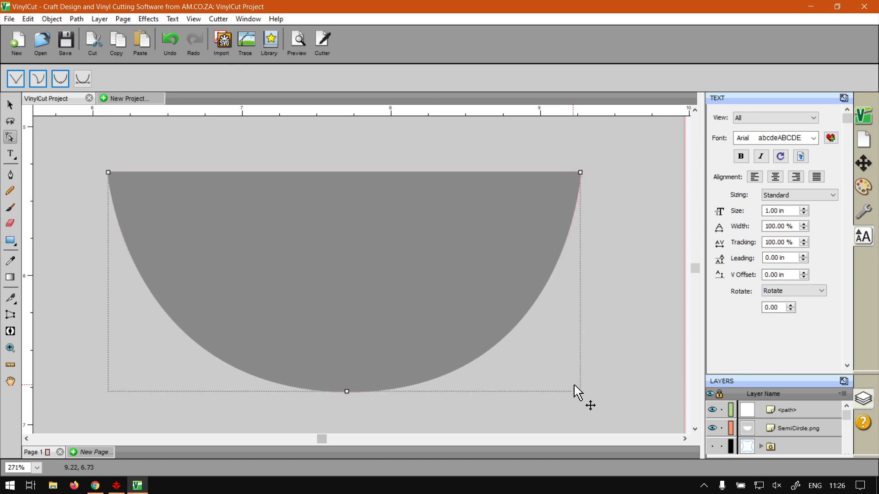
Tilt the bottom point's right handle slightly downward to refine the curve's fit
left_click(347, 391)
mouse_move(567, 394)
left_mouse_down()
mouse_move(578, 396)
mouse_move(568, 397)
left_mouse_up()
left_click(504, 416)
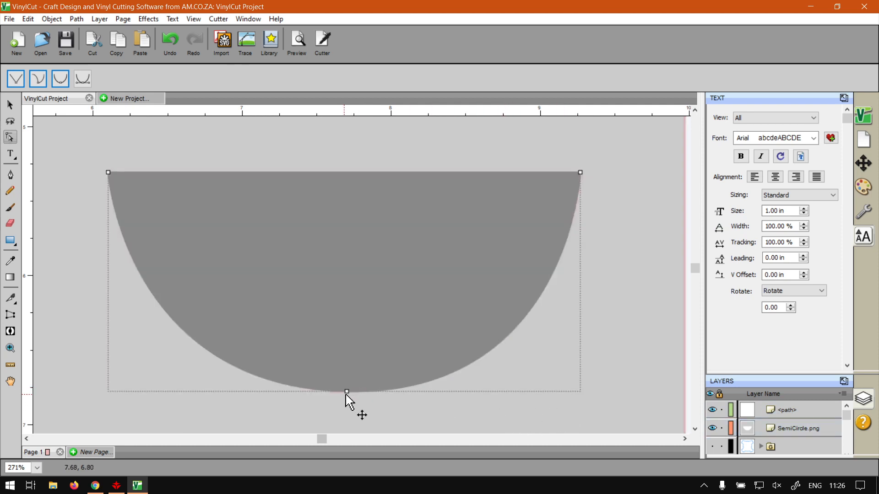
Nudge the path's bottom point slightly up and left, and level its right handle to match the arc
left_click_drag(347, 392, 566, 395)
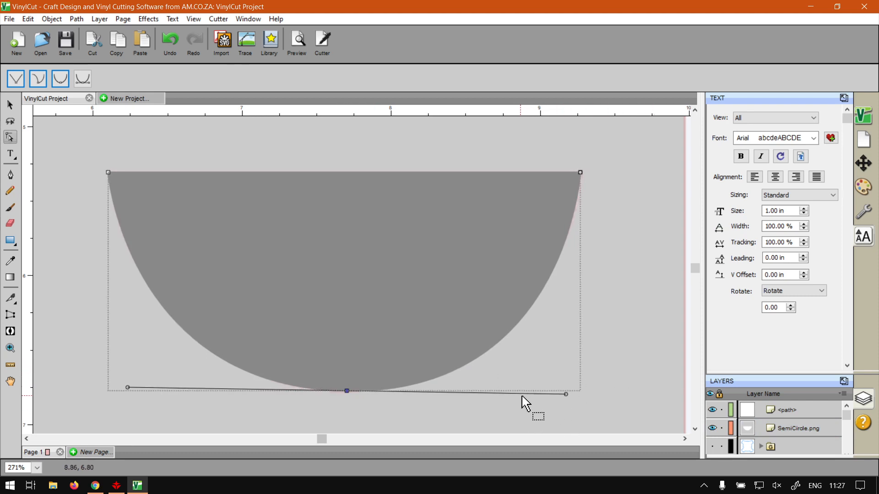
left_click(563, 400)
left_click(346, 391)
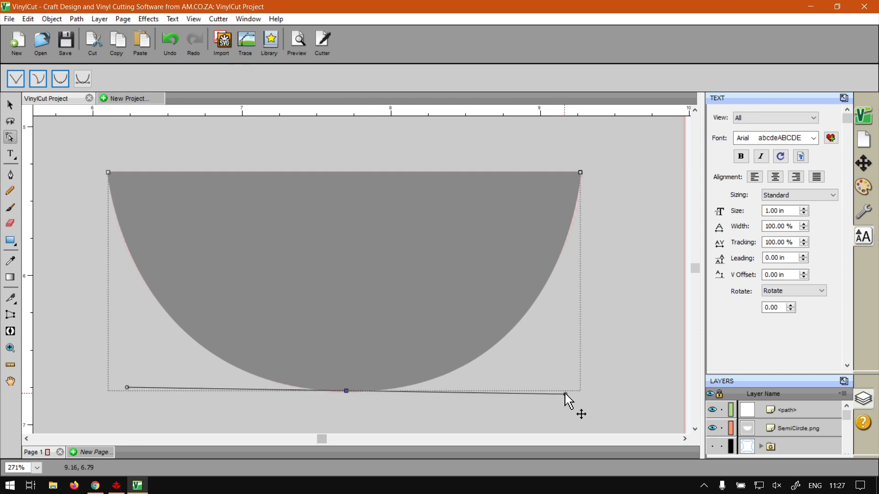
left_click_drag(565, 395, 565, 392)
left_click(536, 413)
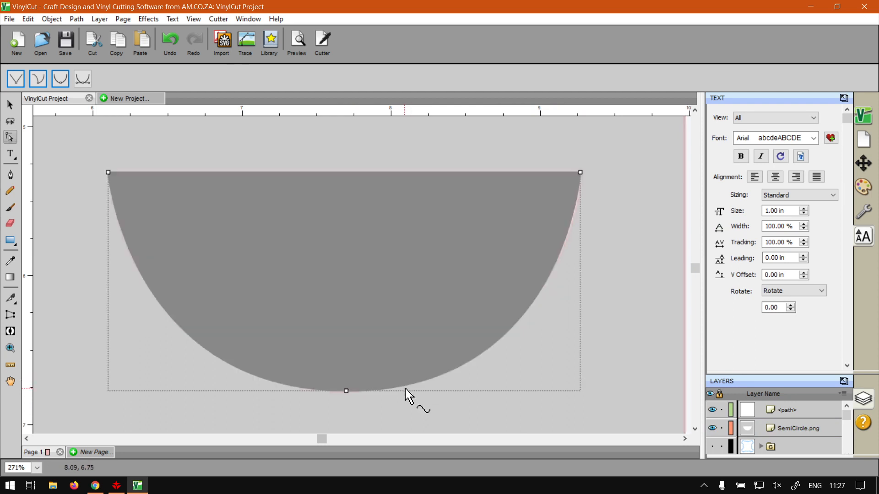
Lower the right curve handle of the traced path's bottom point very slightly to fit the arc, and deselect the path
scroll(405, 393, "down", 3)
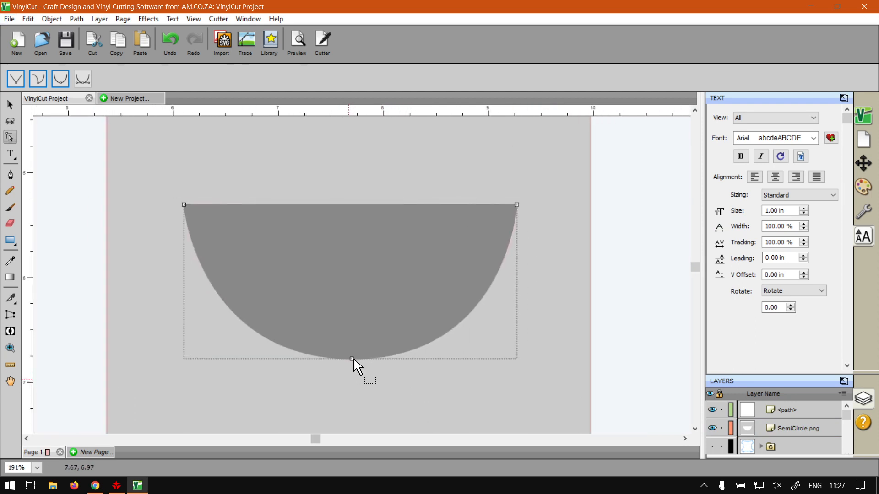
left_click(352, 359)
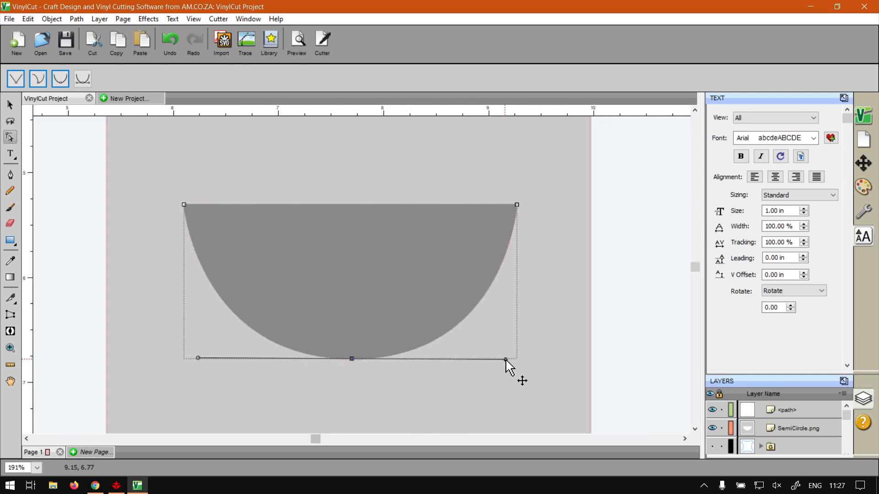
left_click_drag(505, 360, 506, 361)
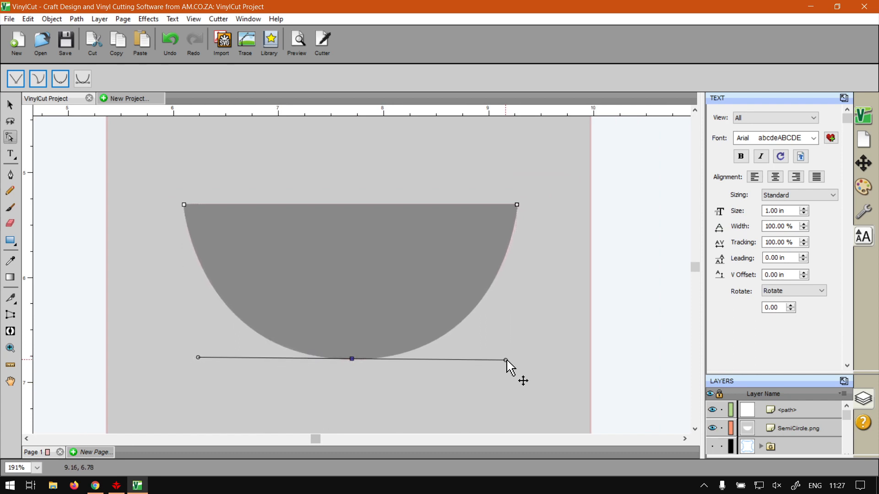
left_click(455, 396)
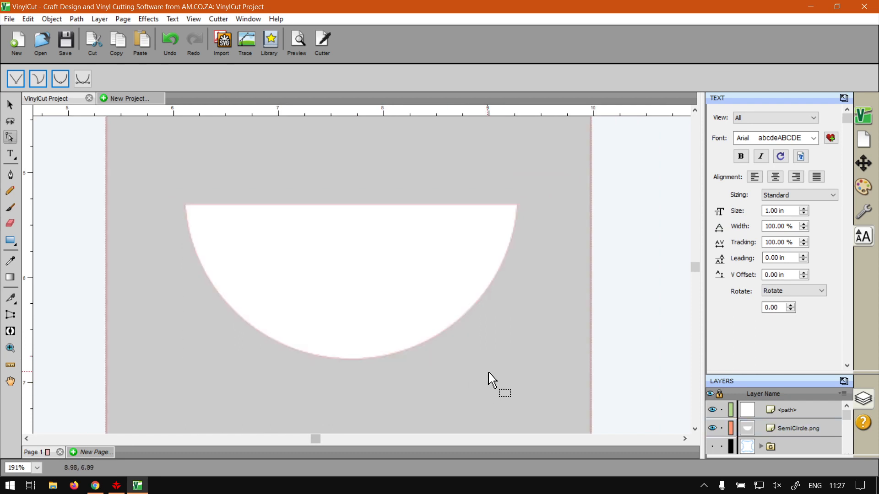
Select the whole traced path with the Selection Tool and move it to the right, clear of the semicircle image
left_click(382, 359)
left_click(11, 106)
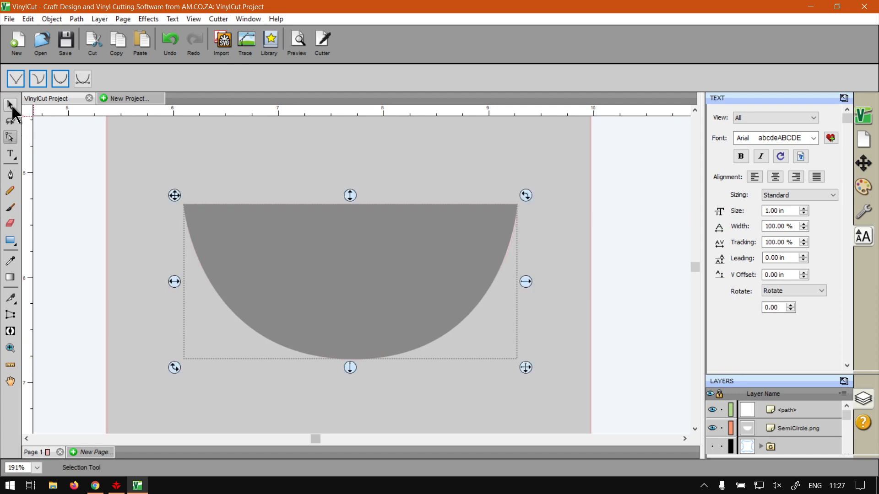
scroll(527, 348, "down", 1)
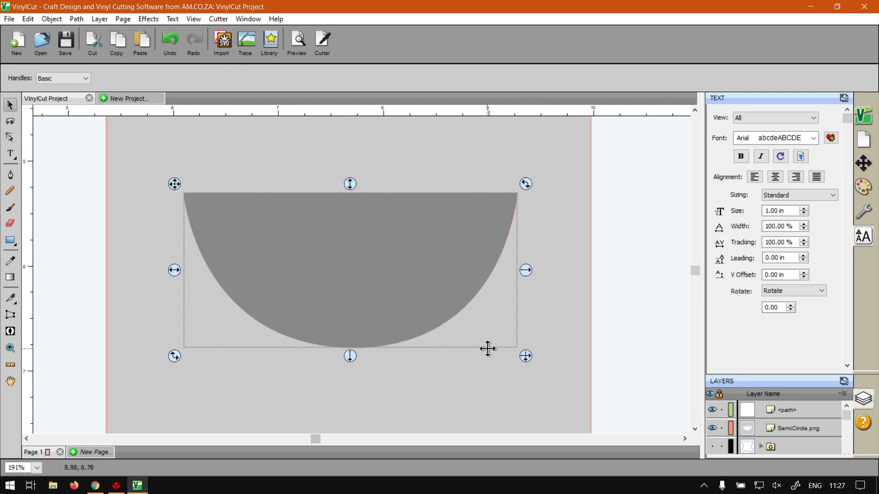
scroll(487, 348, "down", 5)
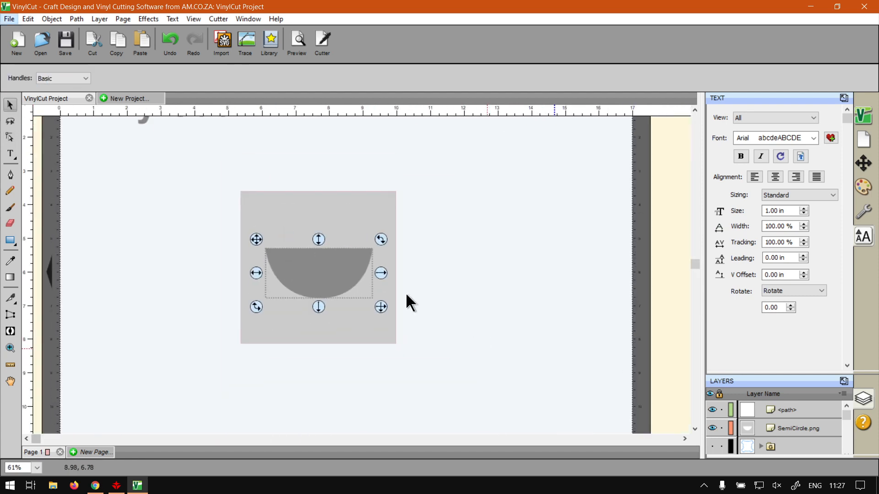
left_click_drag(337, 274, 496, 270)
left_click(487, 336)
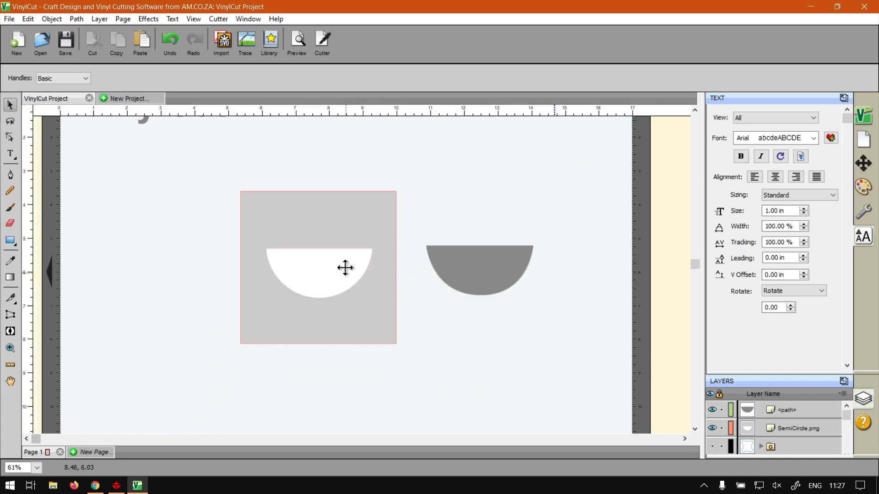
Delete the SemiCircle.png image and move the traced semicircle back left to where the image was
left_click(369, 301)
key("Delete")
left_click(482, 271)
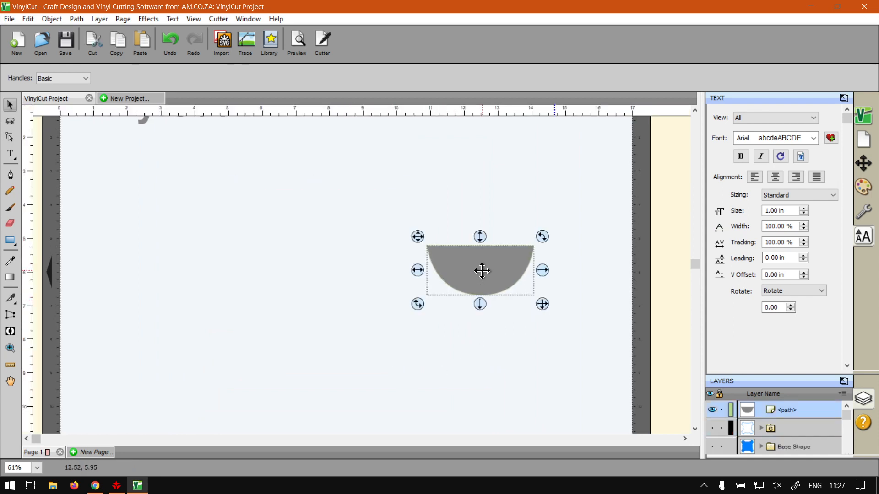
left_click_drag(482, 271, 320, 258)
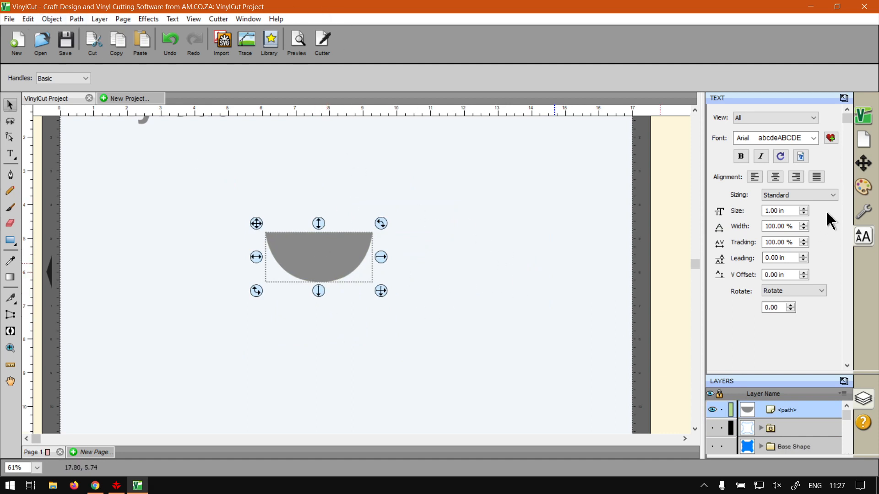
Change the traced semicircle's fill to light red, hex FF8080
left_click(862, 185)
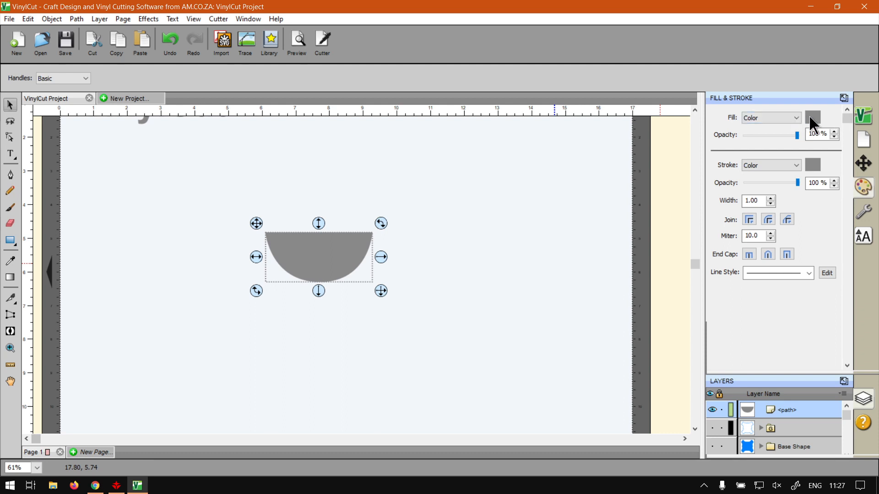
left_click(810, 118)
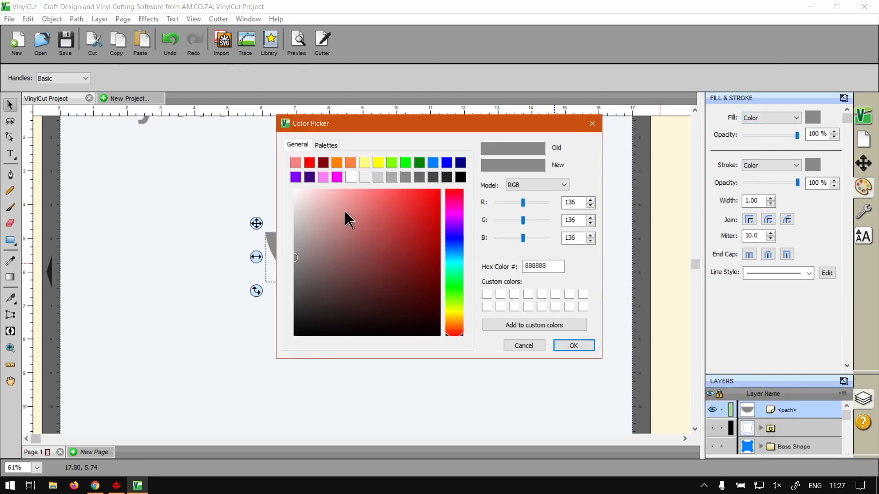
left_click(309, 163)
left_click(300, 163)
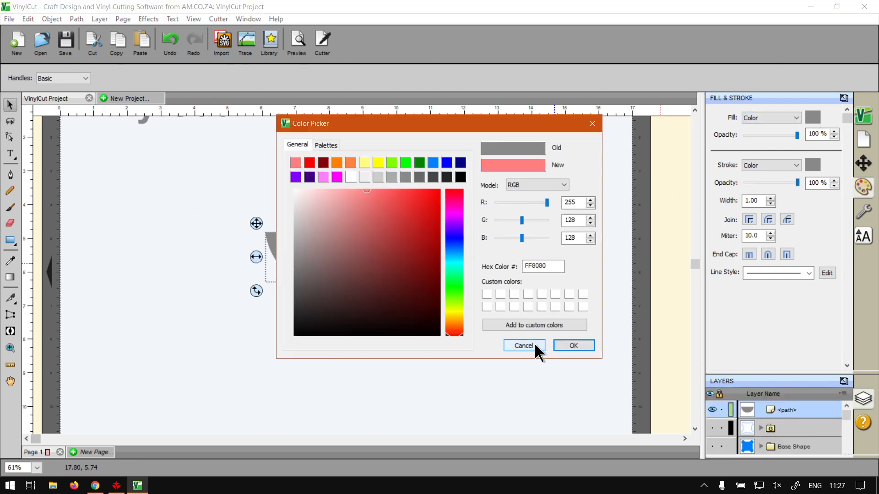
left_click(574, 346)
left_click(575, 355)
Reposition the recoloured semicircle about 0.8 in to the right and 0.4 in down on the page, and deselect it
left_click_drag(328, 262, 339, 293)
left_click(498, 348)
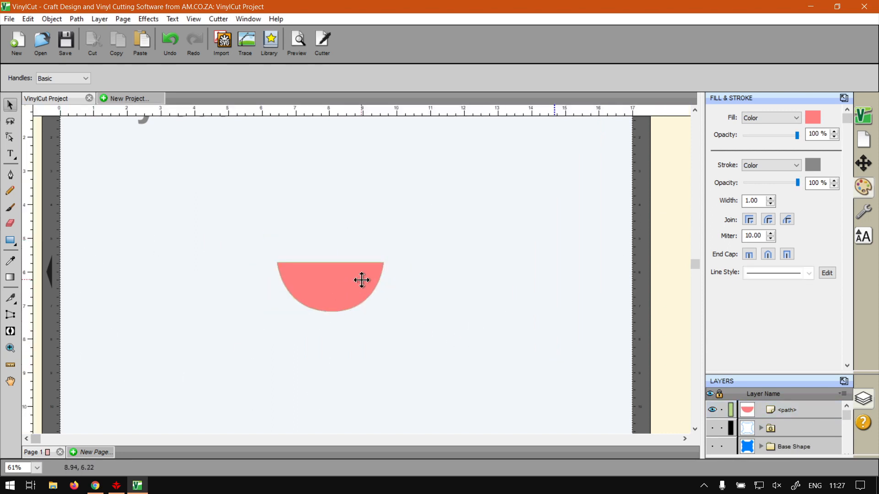
left_click_drag(354, 277, 369, 259)
left_click(318, 336)
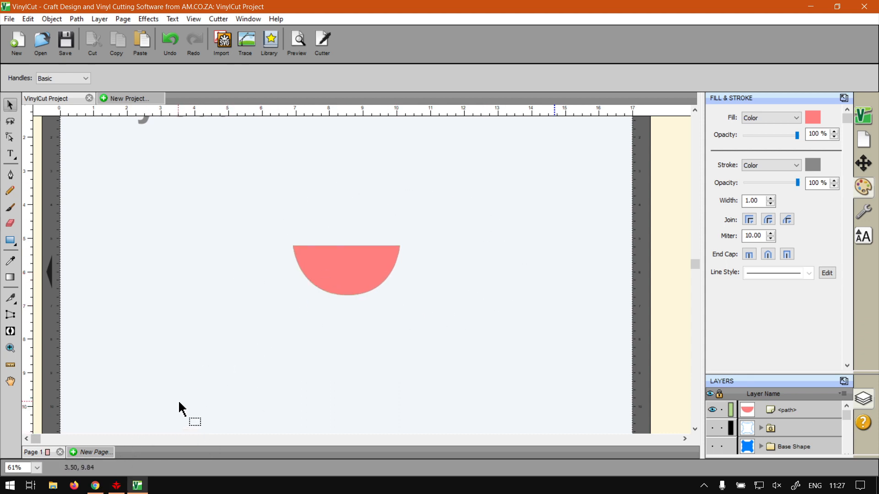
Switch to the Chrome browser showing the Software Training website
left_click(97, 486)
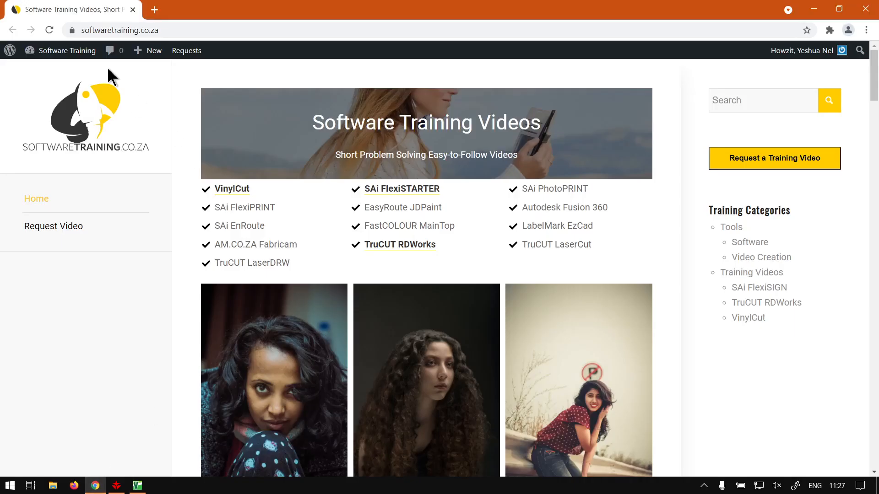